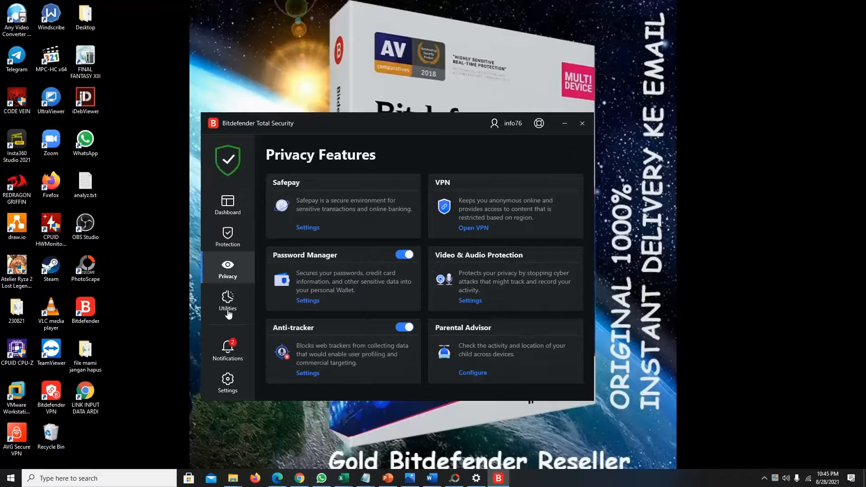
Open the File Shredder from the Bitdefender utilities, look over its window, and close it
left_click(229, 312)
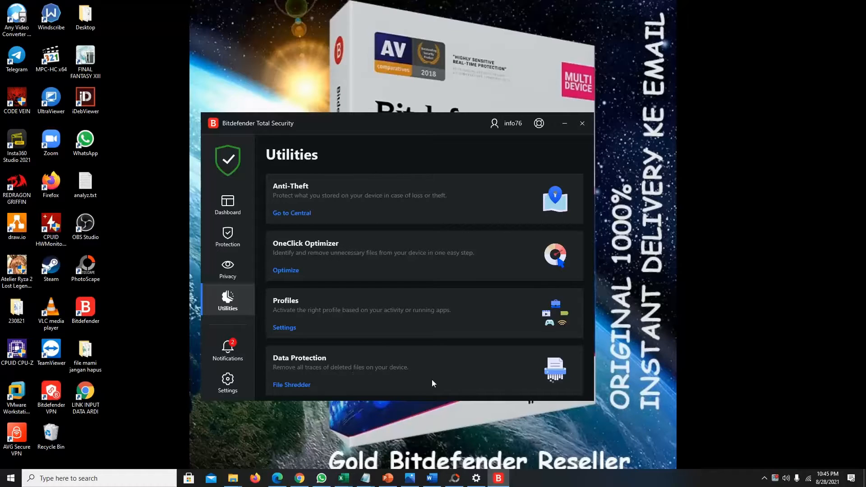
left_click(292, 386)
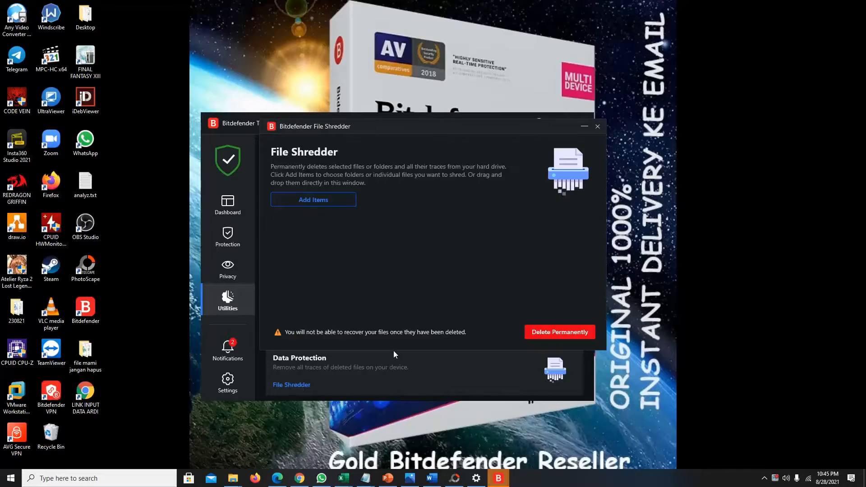
left_click_drag(357, 140, 405, 202)
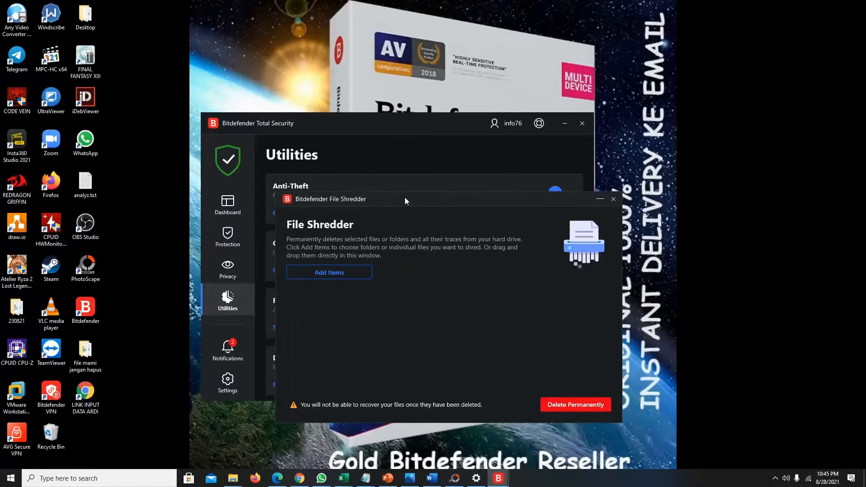
left_click(613, 200)
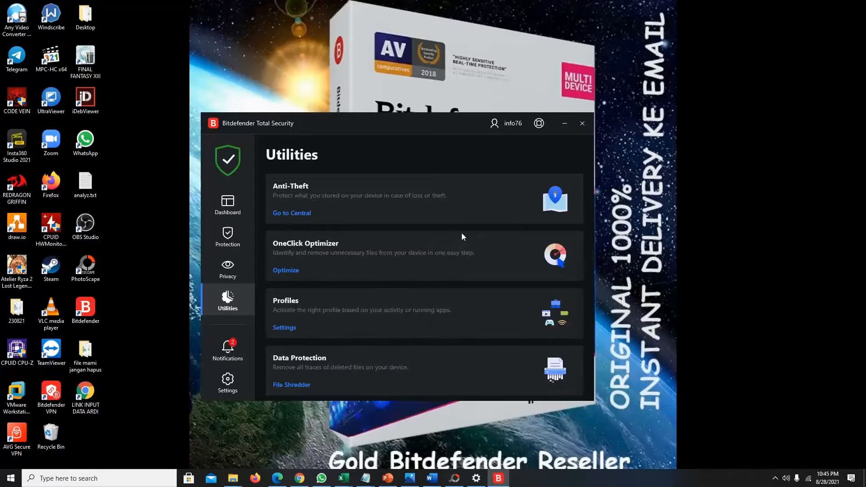
Switch to Chrome and read the Jetico article's sections on what a file shredder is and when to use one
left_click(299, 478)
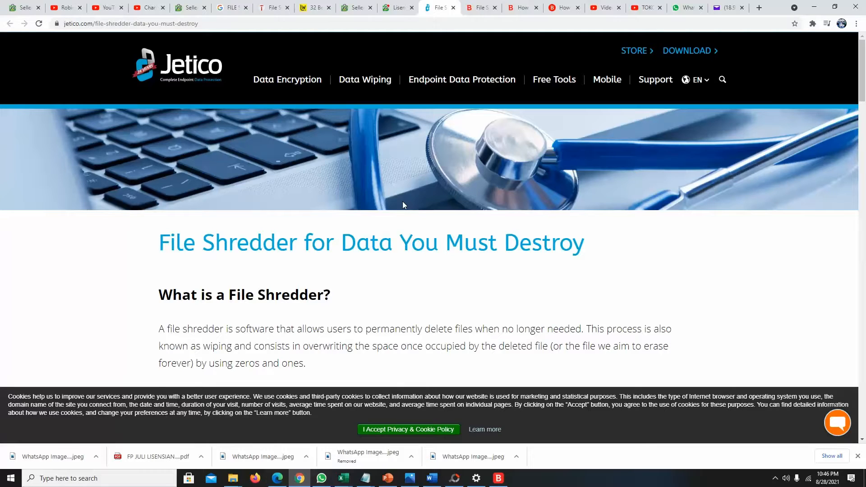
scroll(243, 99, "down", 1)
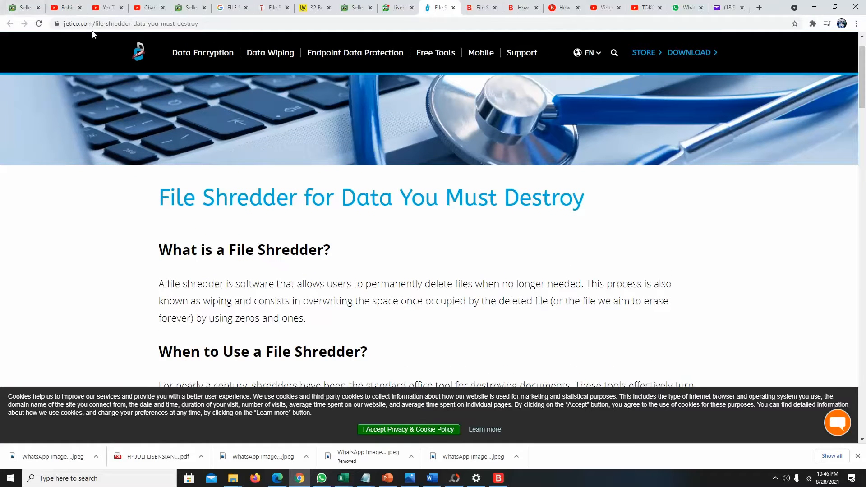
scroll(265, 143, "down", 3)
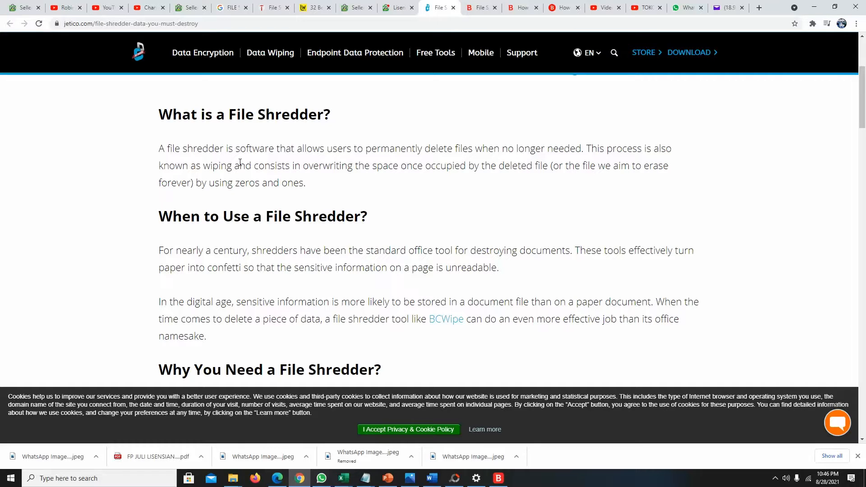
left_click_drag(534, 199, 149, 111)
left_click(326, 170)
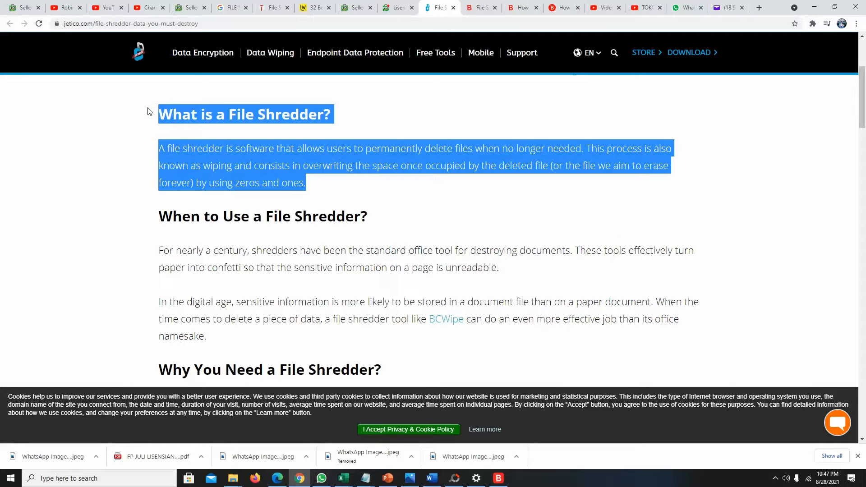
left_click(383, 159)
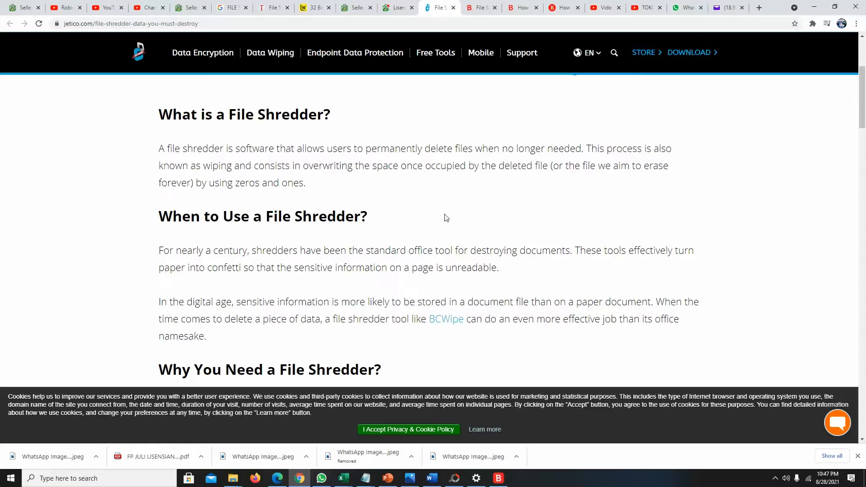
left_click_drag(228, 182, 319, 186)
left_click(319, 186)
scroll(404, 210, "down", 2)
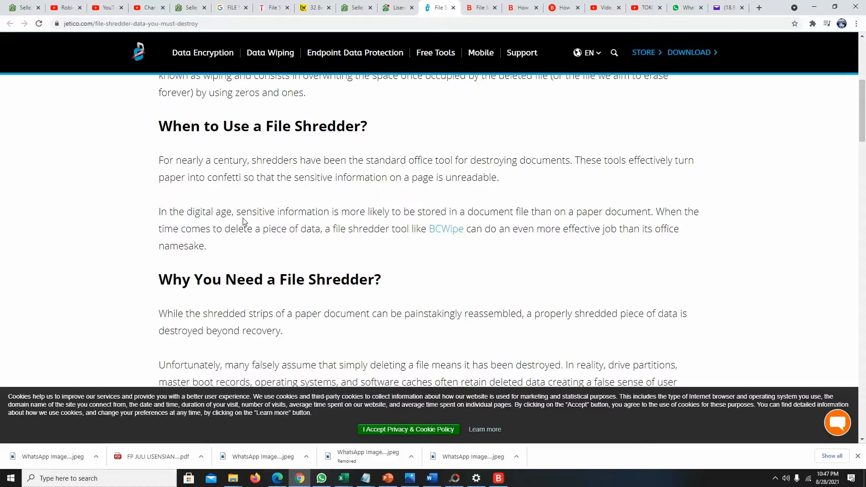
left_click_drag(515, 186, 164, 139)
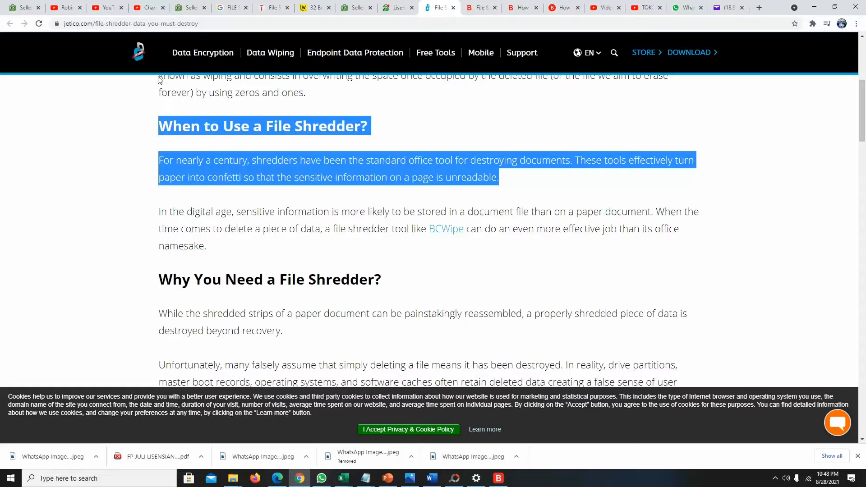
Look over Lifewire's list of free file shredder programs and the Tom's Hardware thread on whether shredding programs work
left_click(315, 4)
left_click(431, 171)
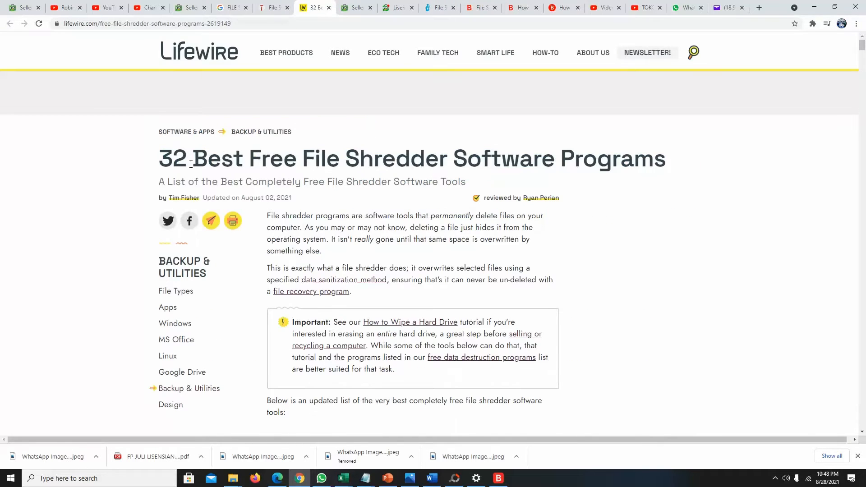
left_click(275, 9)
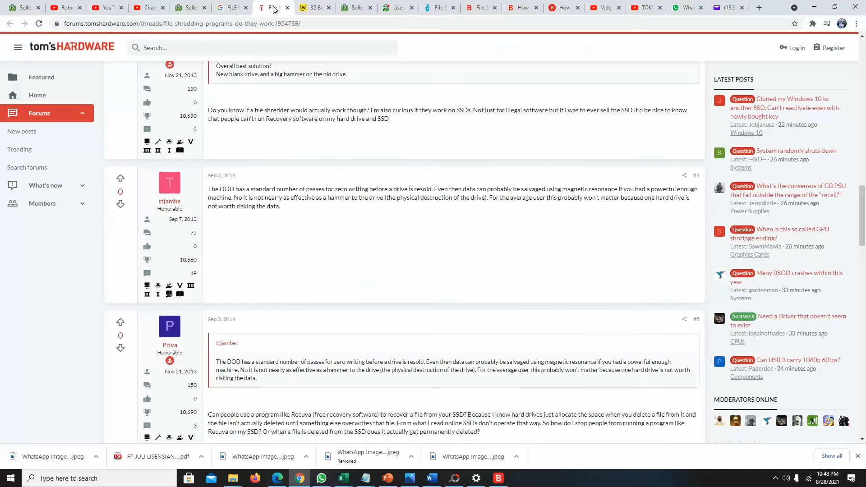
scroll(329, 110, "up", 15)
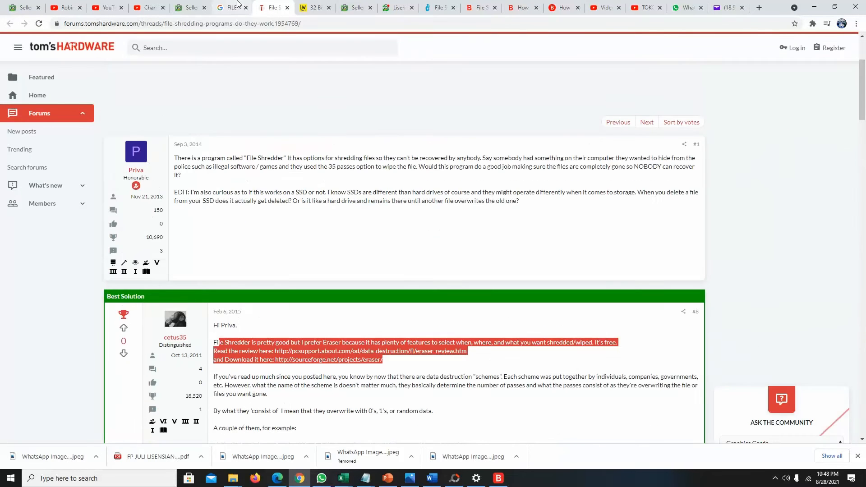
Search Google for "LIST FILE RECOVERY FREE" and review the data recovery programs in the results
left_click(238, 5)
left_click(209, 55)
key("ctrl+a")
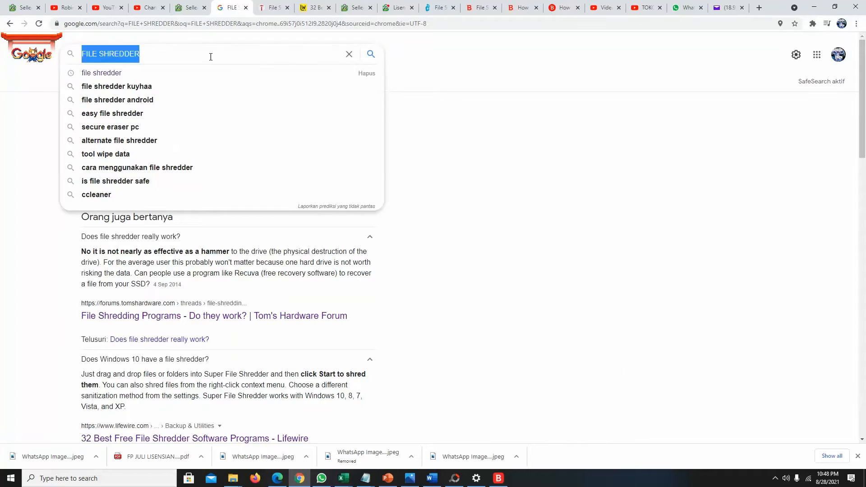
type("LIST FILE RECO")
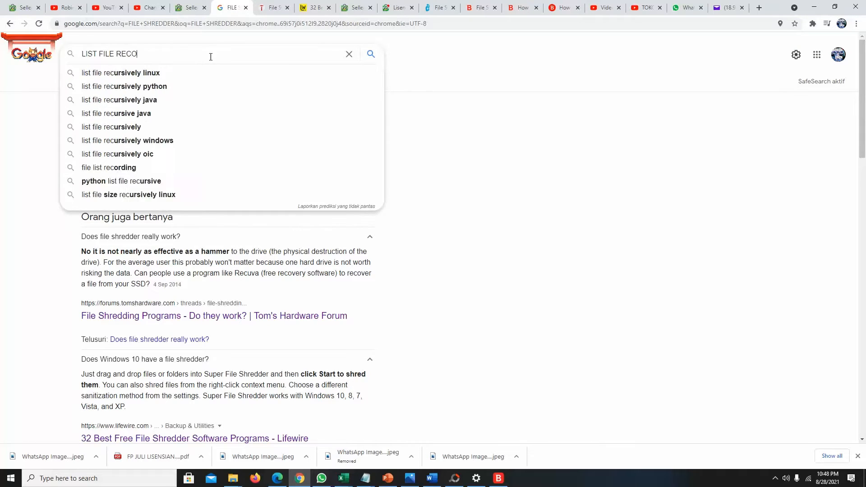
type("VERY FREE")
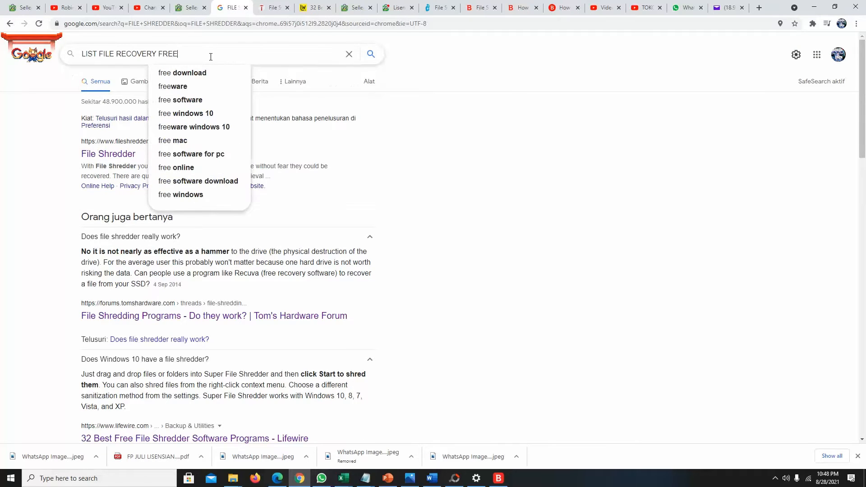
key("Return")
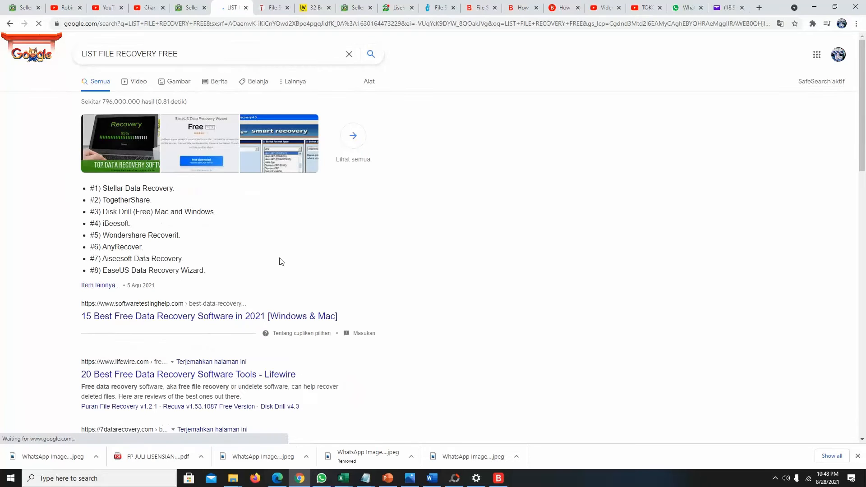
left_click_drag(99, 188, 178, 212)
left_click_drag(99, 242, 170, 242)
left_click_drag(94, 247, 165, 245)
left_click(164, 245)
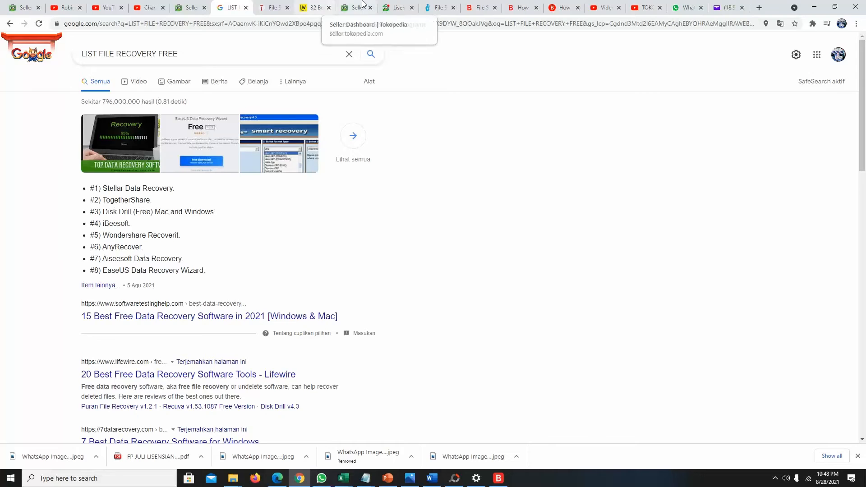
Return to the Jetico article and examine the Delete versus Wipe illustration and the BCWipe section
left_click(438, 7)
scroll(412, 297, "down", 4)
scroll(412, 297, "down", 5)
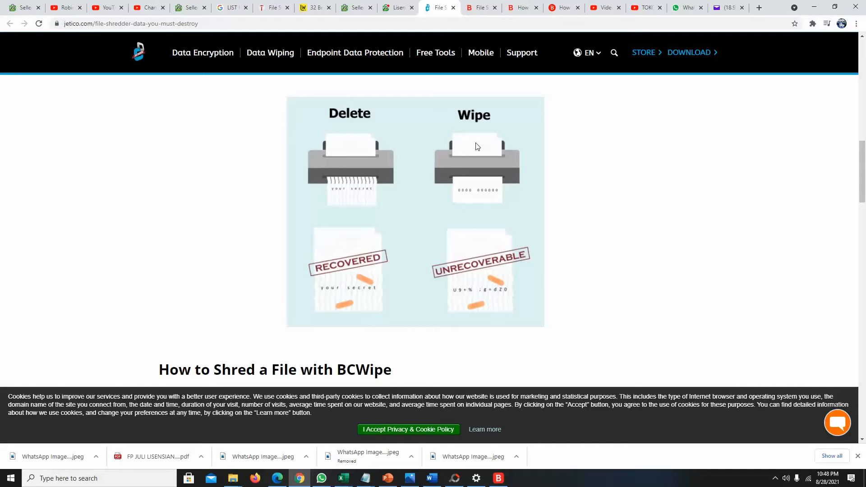
scroll(510, 158, "down", 15)
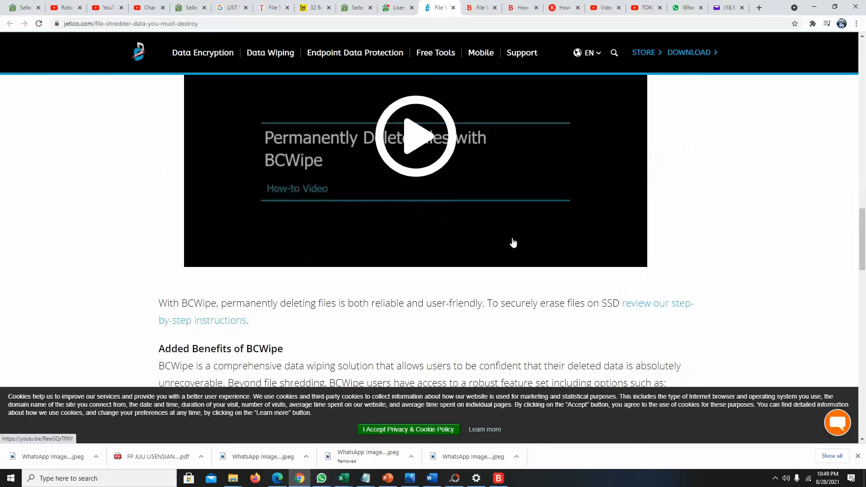
scroll(508, 248, "down", 2)
scroll(508, 248, "up", 4)
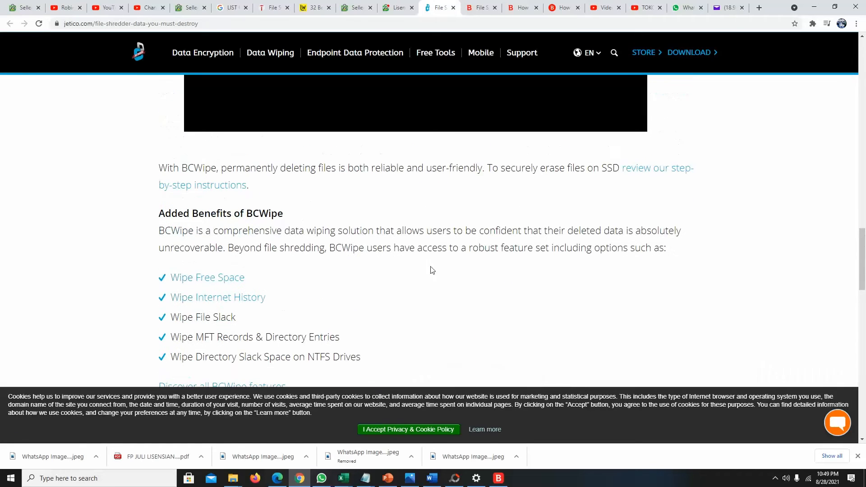
Switch to File Explorer, inspect the files in TEST DELETE FILE SHREDDER on SSD (D:), and return to the drive's root
mouse_move(233, 479)
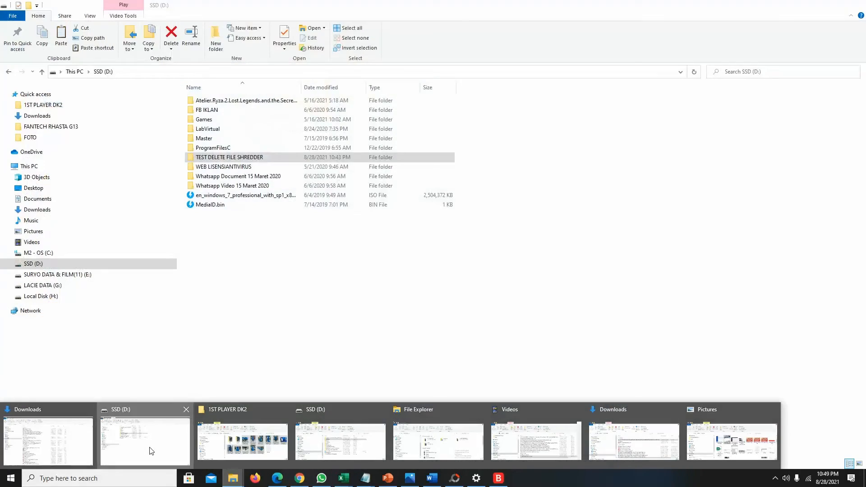
left_click(153, 450)
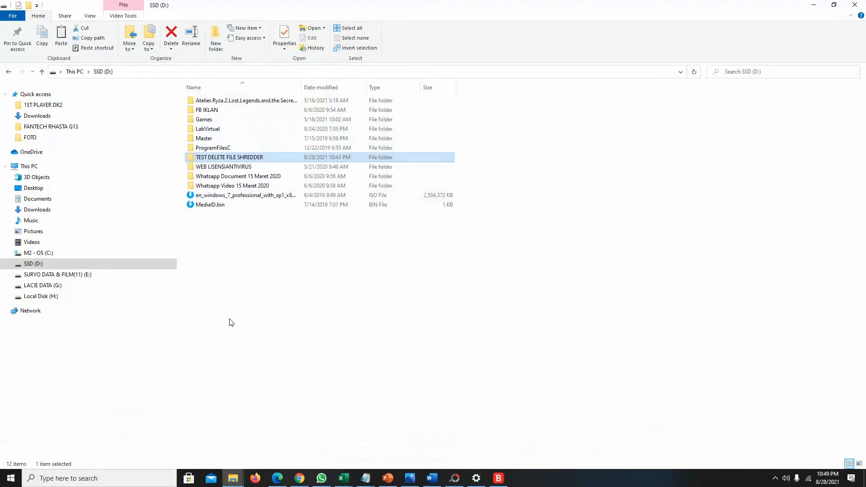
left_click(253, 159)
double_click(256, 159)
left_click_drag(356, 186, 186, 100)
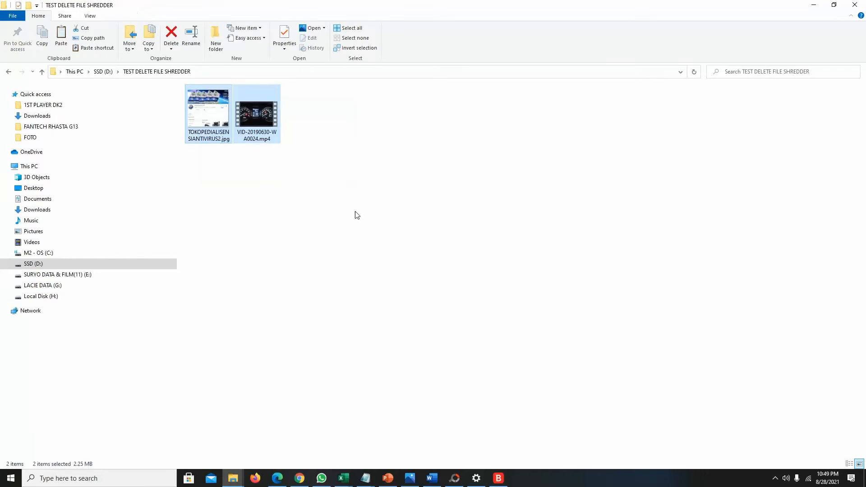
left_click(303, 194)
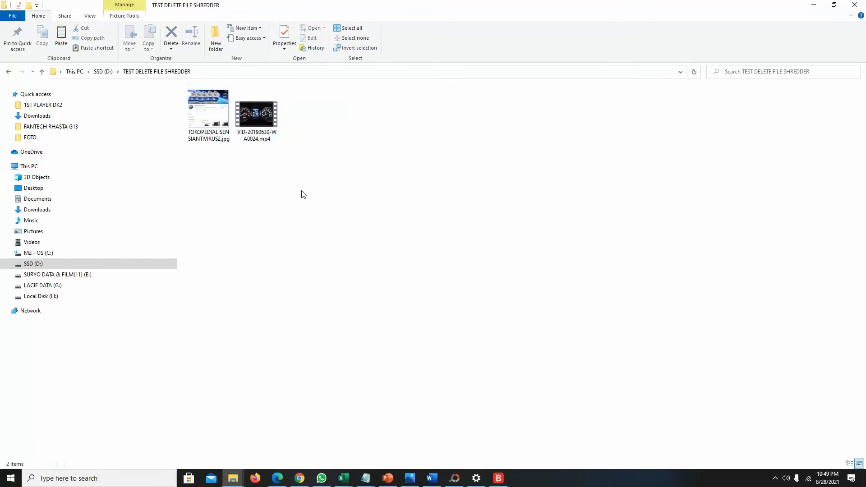
left_click(103, 71)
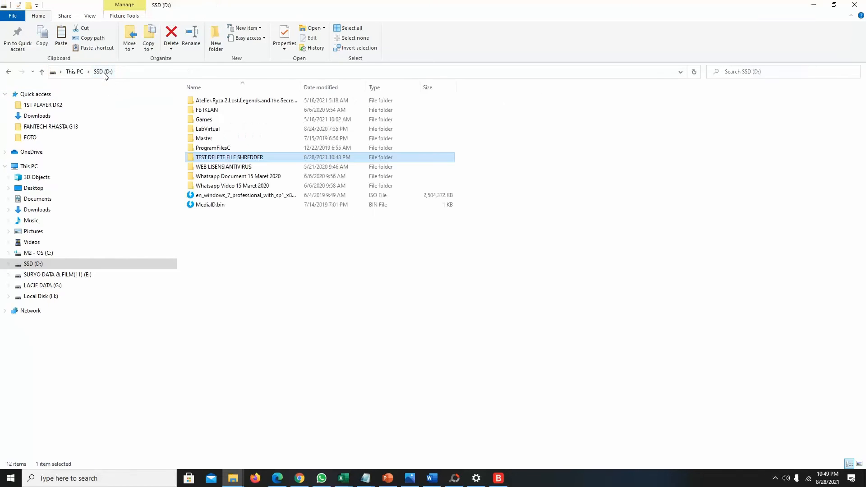
Send the TEST DELETE FILE SHREDDER folder to Bitdefender File Shredder and bring the shredder window to the front
right_click(247, 161)
mouse_move(330, 290)
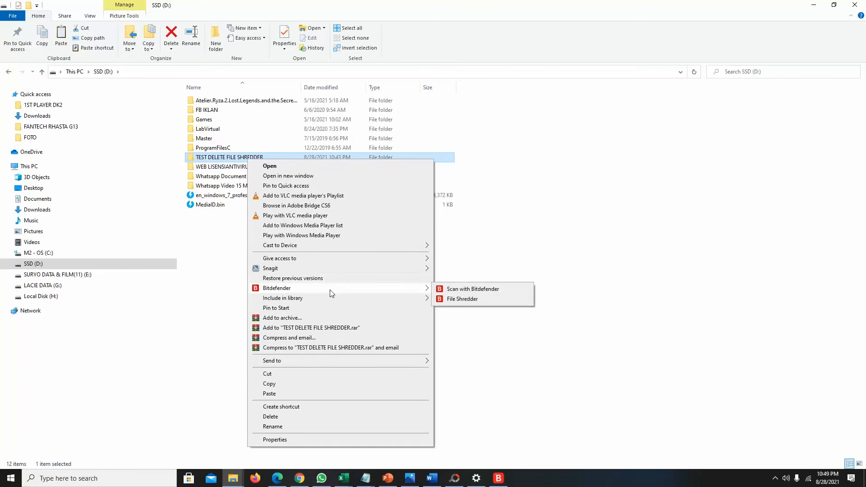
right_click(242, 157)
mouse_move(297, 286)
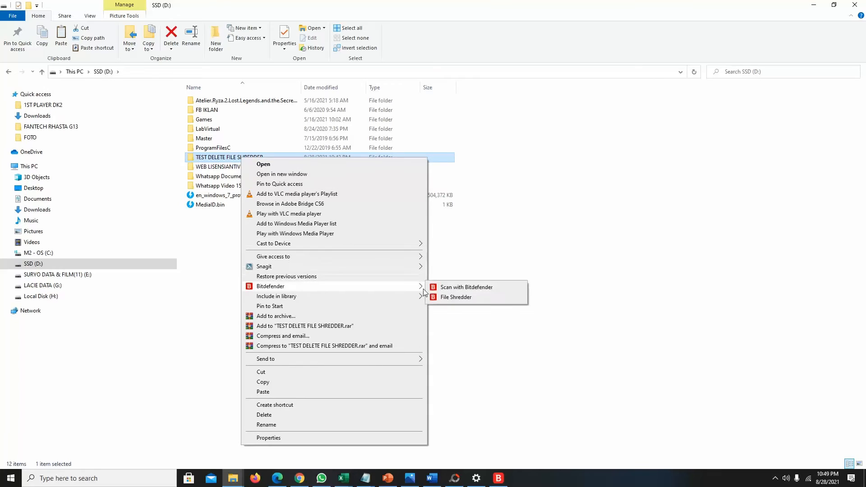
left_click(447, 298)
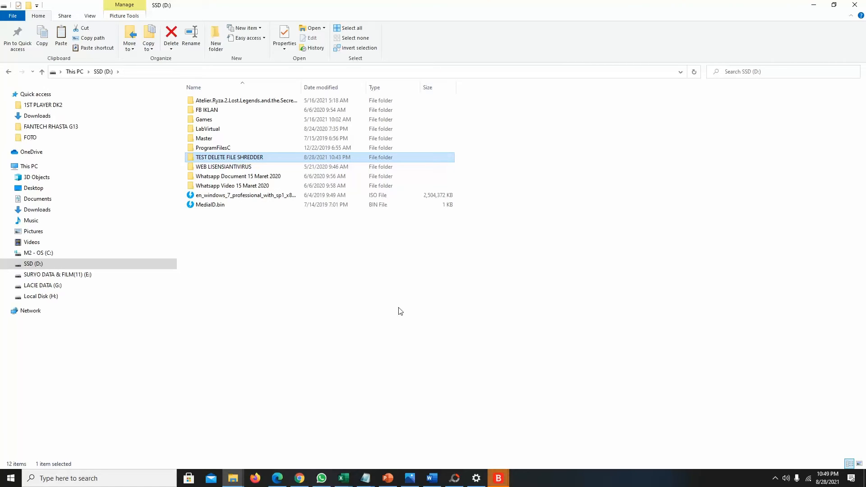
left_click(506, 472)
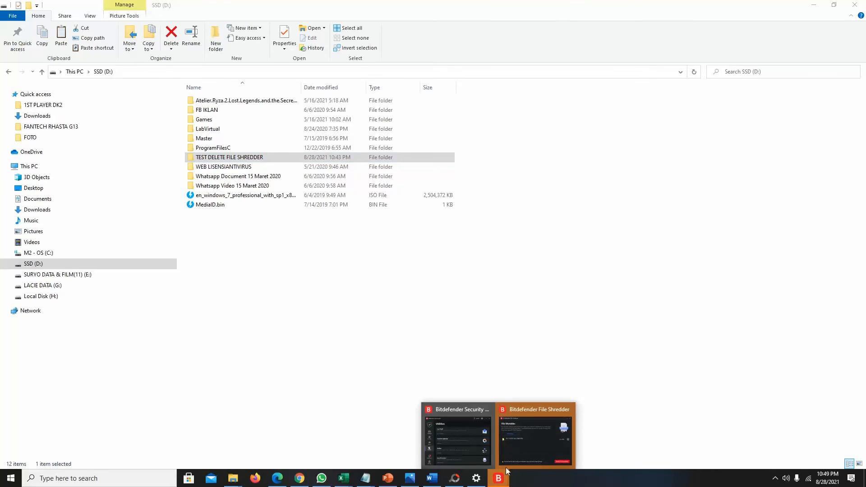
left_click(513, 450)
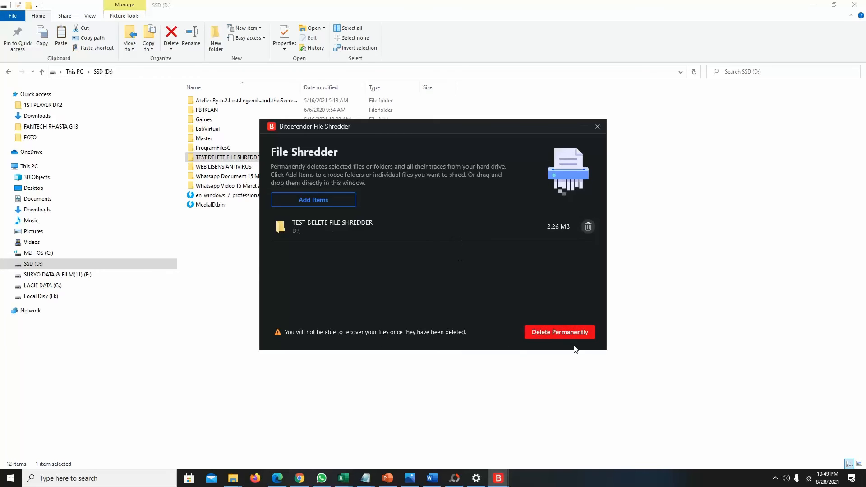
Permanently shred the TEST DELETE FILE SHREDDER folder, expand its results, and move the summary window clear of the file list
left_click(563, 333)
left_click(356, 285)
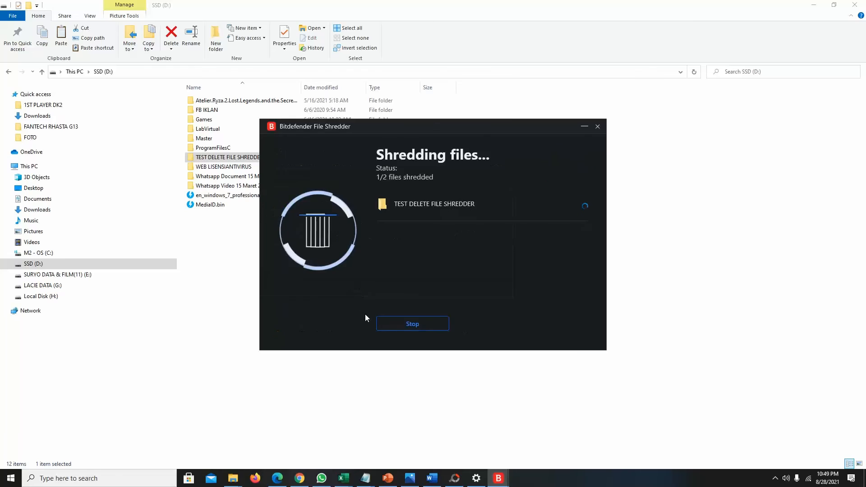
left_click(446, 208)
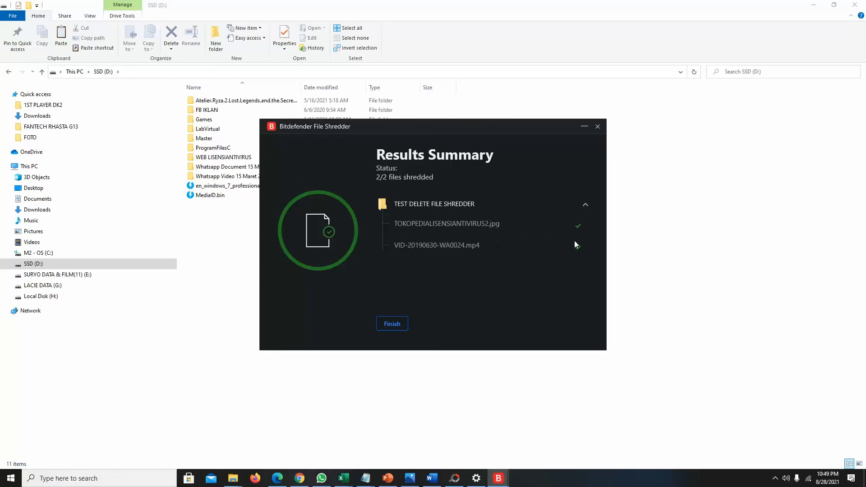
left_click_drag(450, 134, 670, 139)
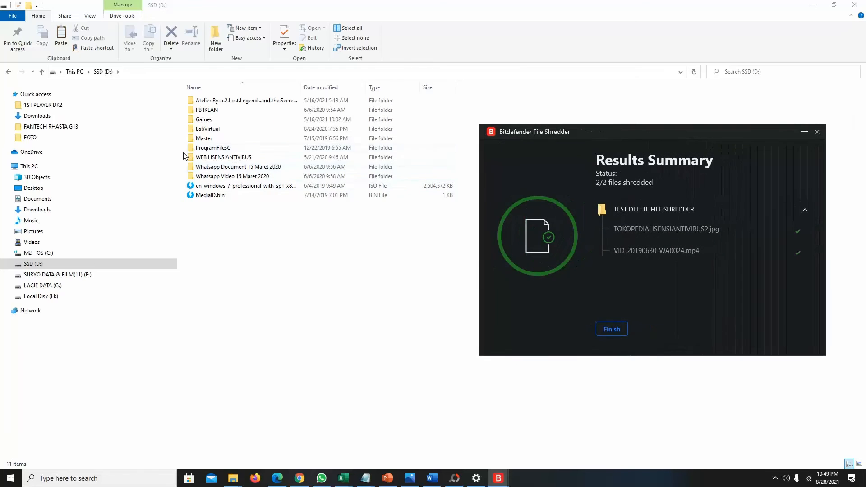
Finish the shredding results summary and bring up the Dashboard of Bitdefender Total Security
left_click(611, 330)
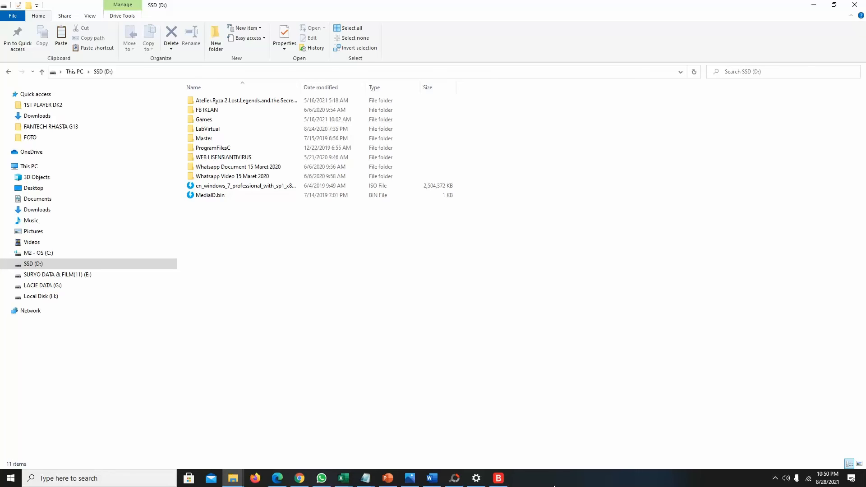
left_click(498, 478)
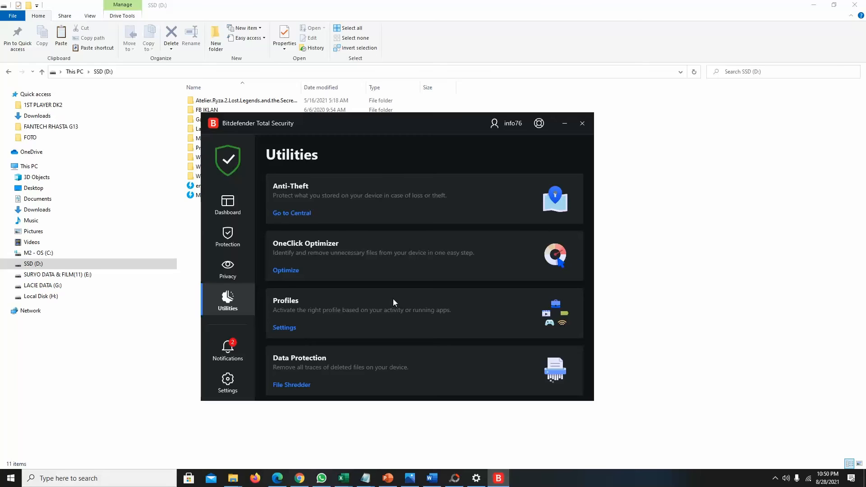
left_click(242, 201)
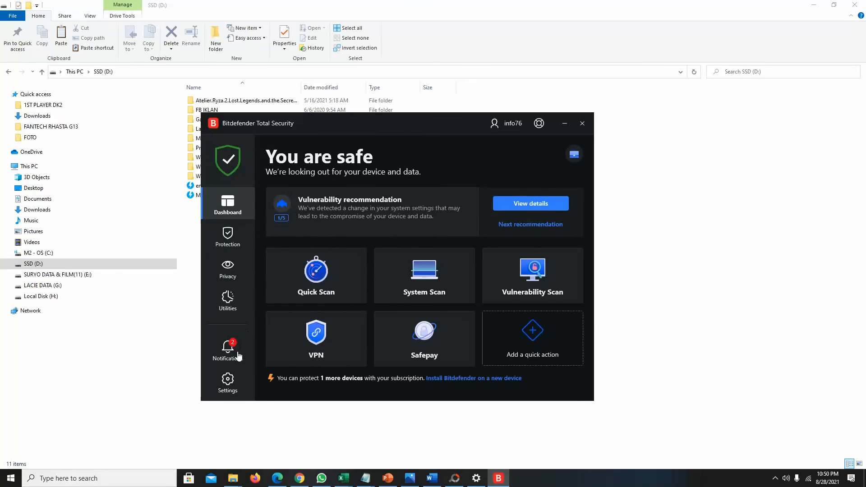
Switch to Chrome and open the Lisensiantivirus store page on Tokopedia
left_click(299, 478)
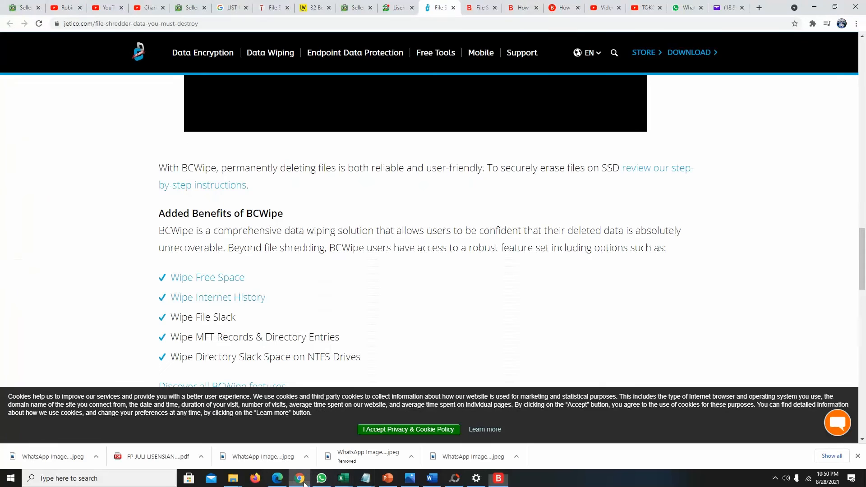
left_click(397, 7)
left_click(393, 23)
left_click(61, 139)
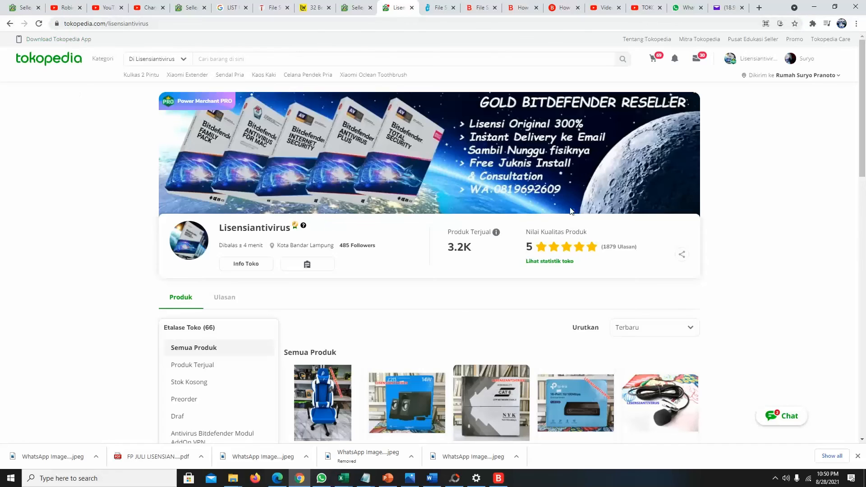
Look through the store's category list and open the Antivirus Bitdefender category
scroll(215, 291, "down", 3)
scroll(215, 291, "down", 5)
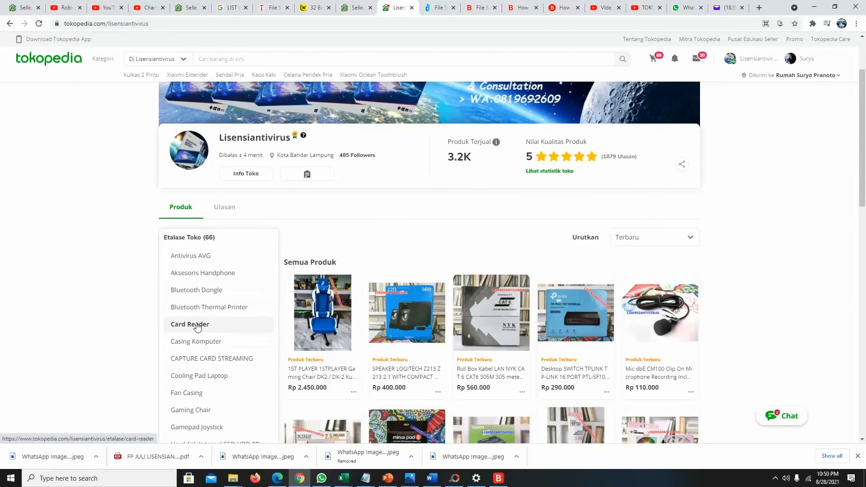
scroll(196, 329, "up", 5)
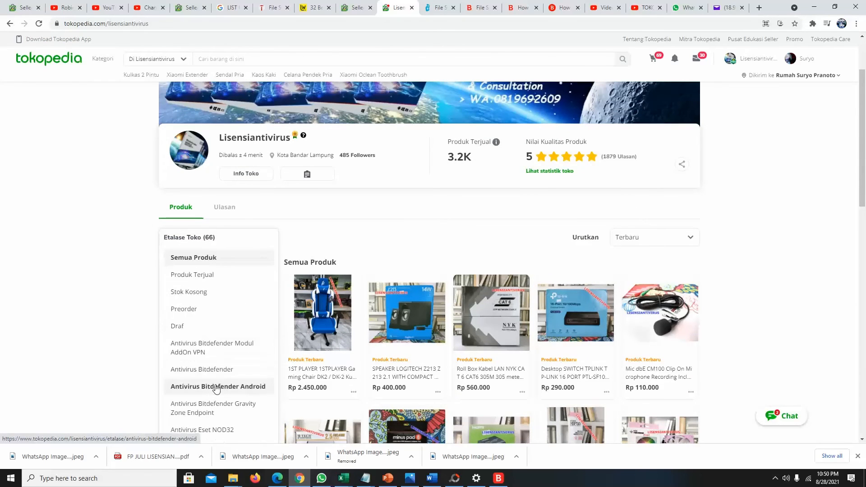
left_click(243, 368)
Browse the Antivirus Bitdefender product listings and return to the store banner at the start of the page
scroll(580, 321, "down", 5)
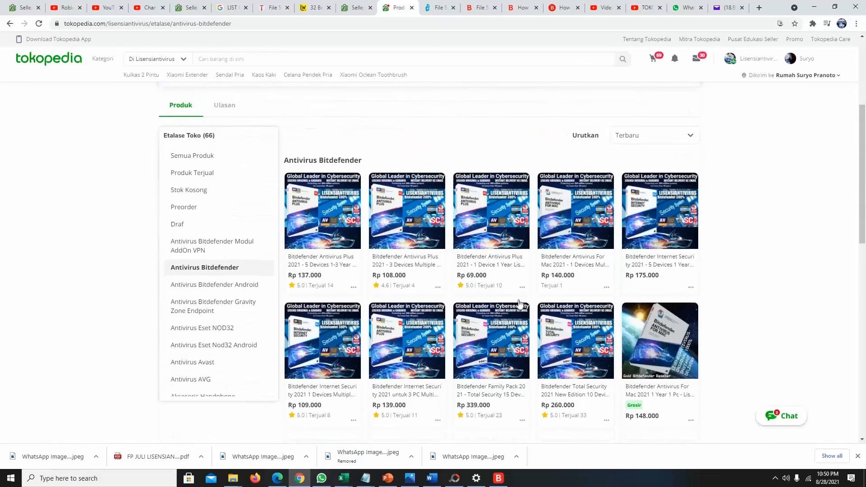
scroll(563, 251, "down", 1)
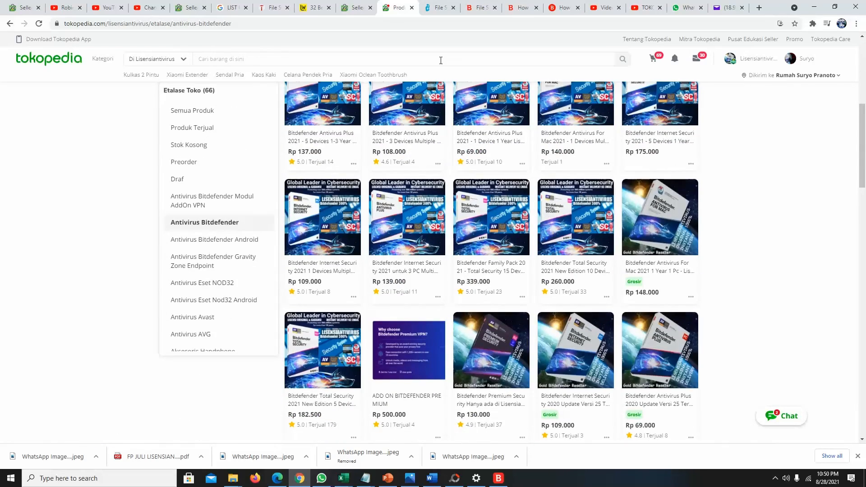
left_click(441, 10)
left_click(409, 10)
scroll(451, 221, "down", 6)
scroll(555, 228, "up", 5)
scroll(555, 228, "up", 8)
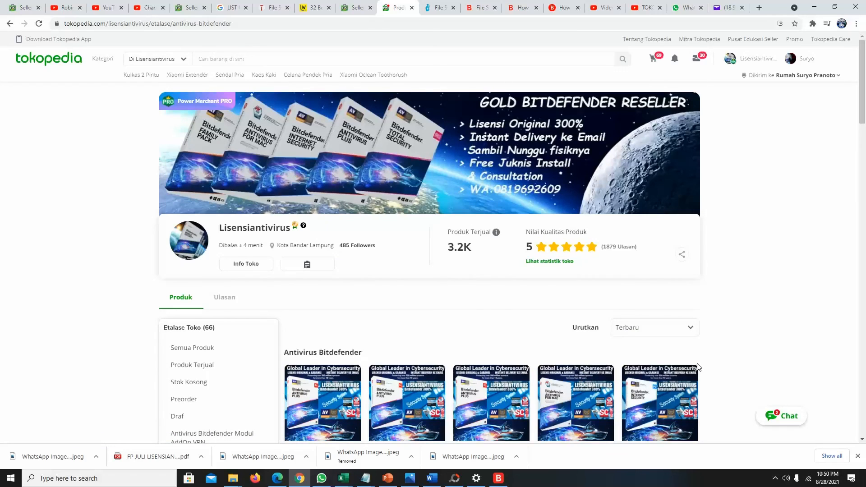
key("Menu")
key("alt+z")
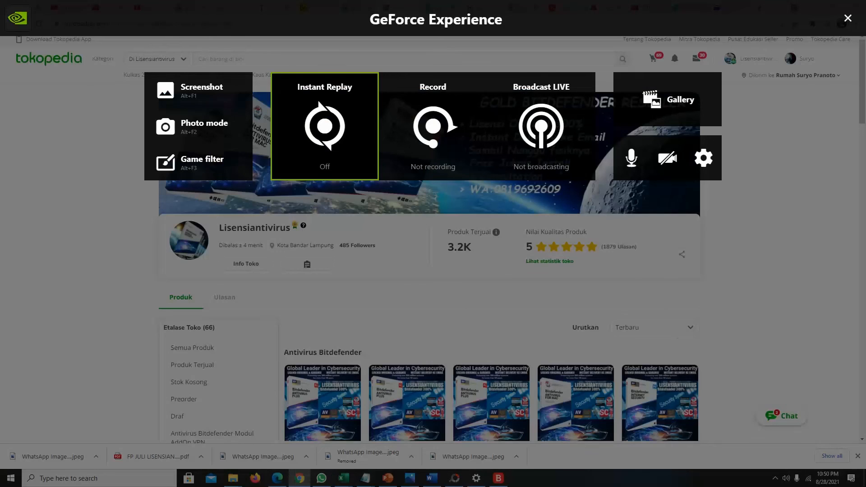
key("alt+z")
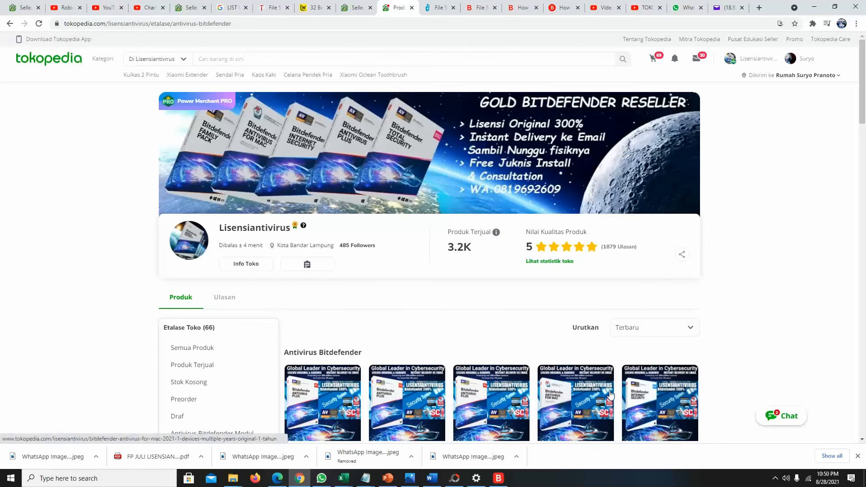
key("Menu")
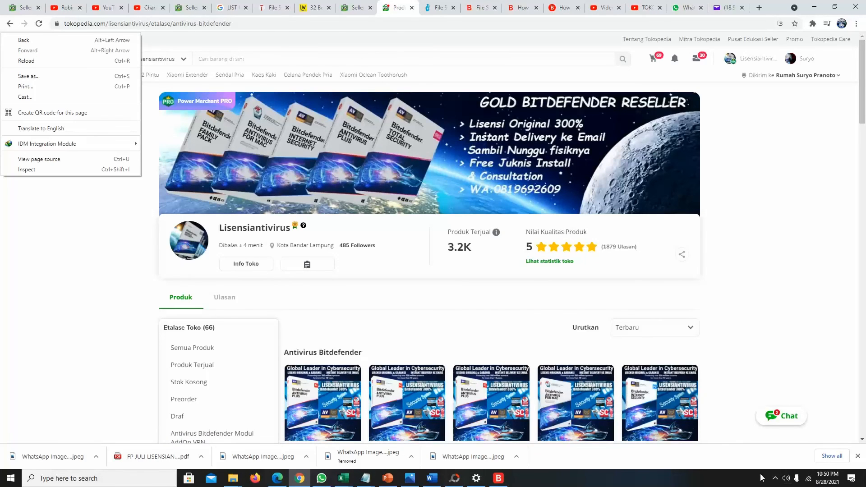
left_click(775, 478)
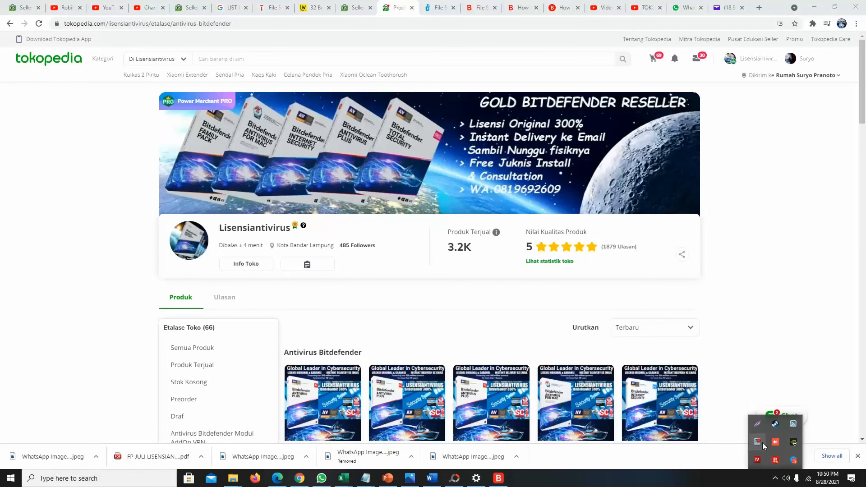